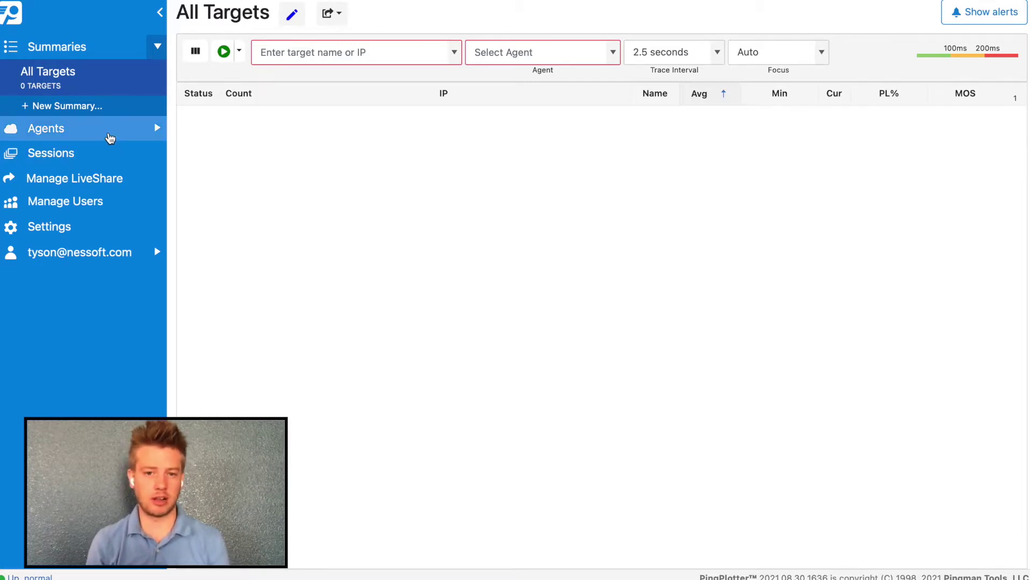
- Create an agent template named 'Network Validation: {{MachineName}}' and open its details
left_click(109, 137)
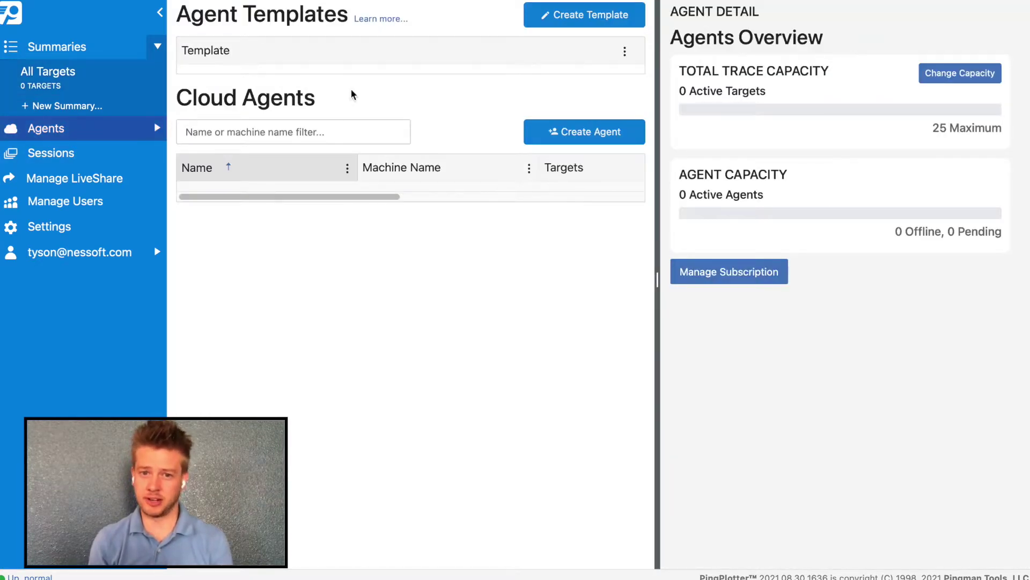
left_click(573, 26)
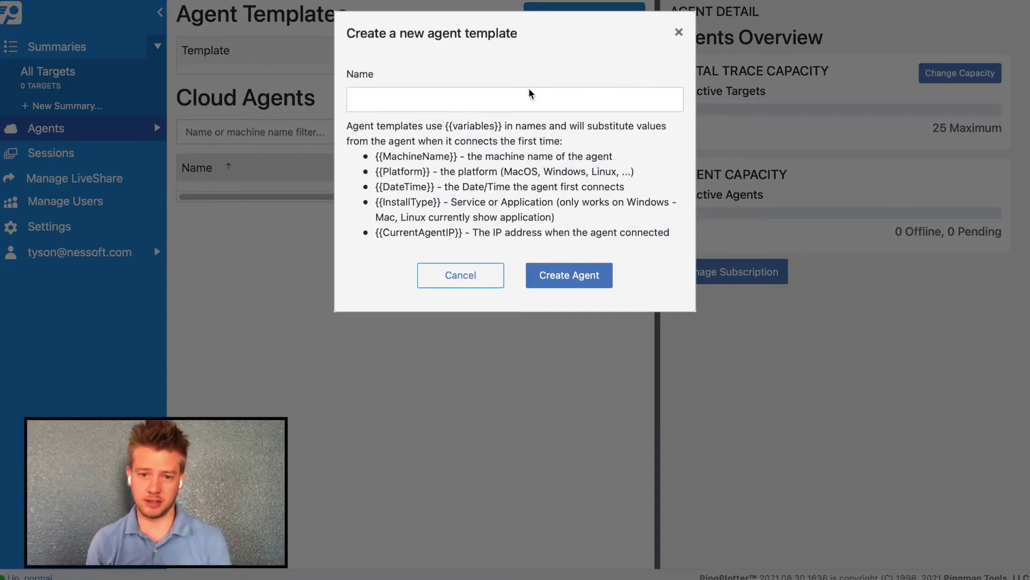
type("Ne")
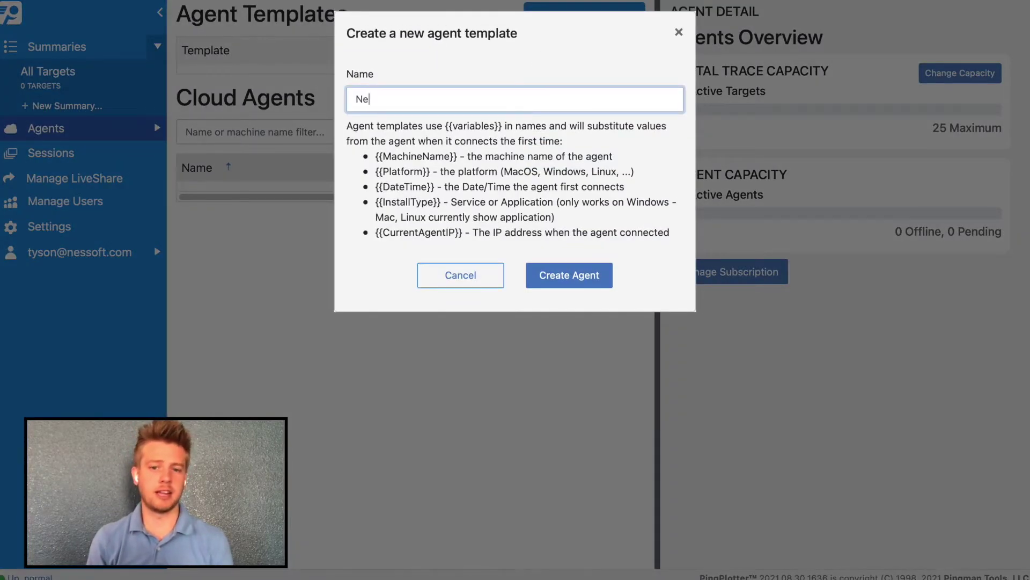
type("twork ")
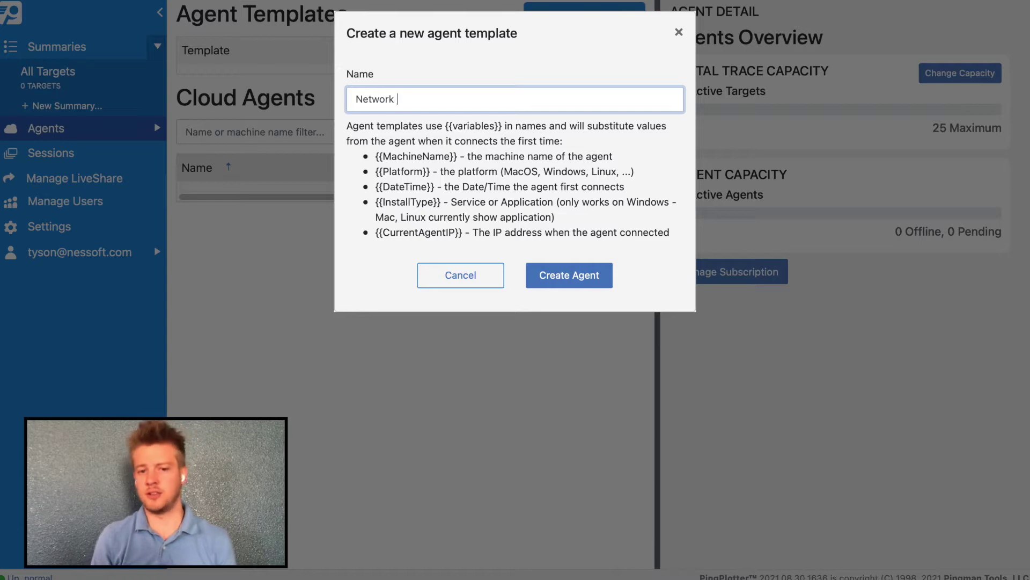
type("Validation:")
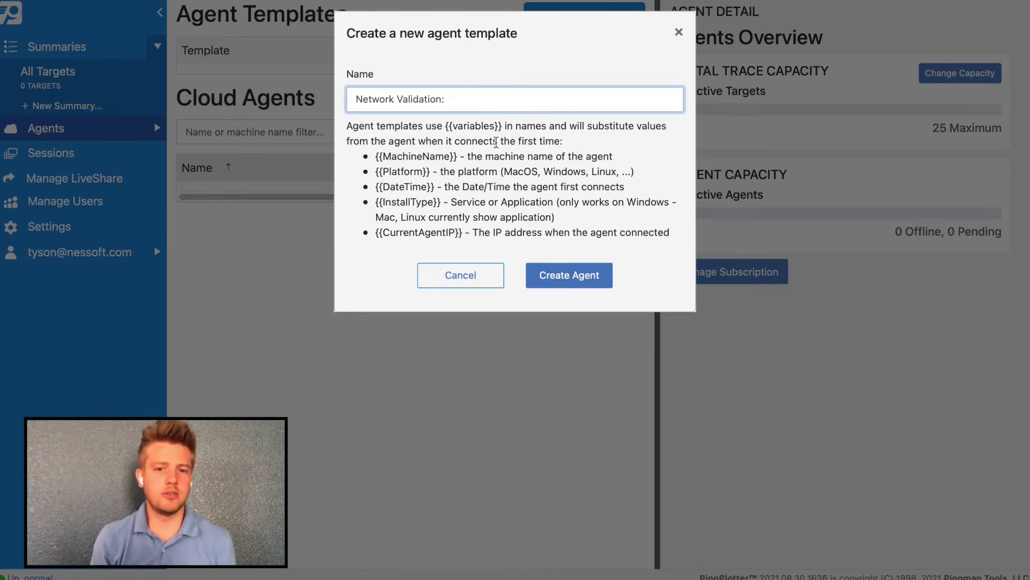
left_click(456, 156)
left_click_drag(455, 156, 375, 157)
key("ctrl+c")
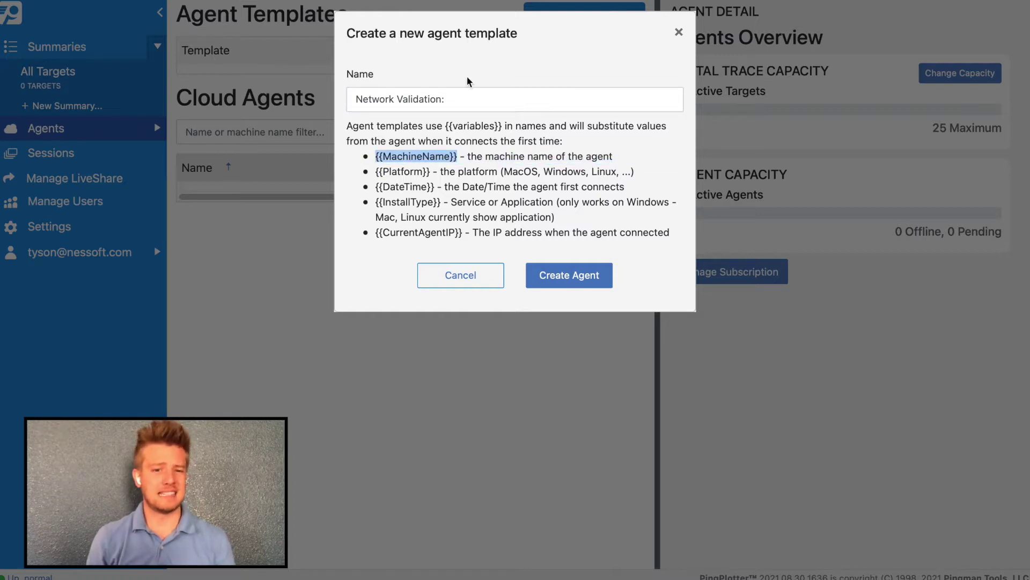
left_click(472, 98)
key("ctrl+v")
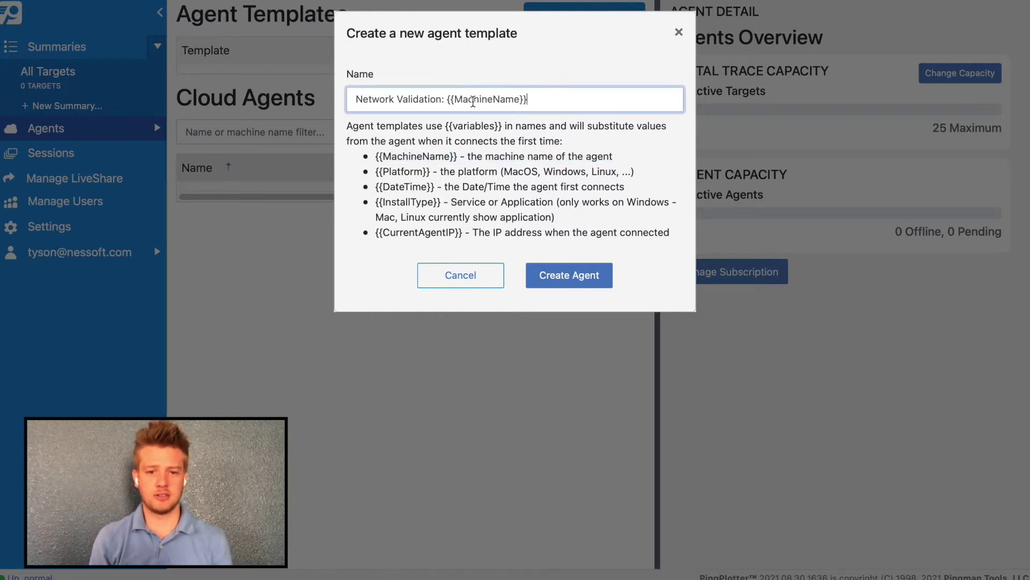
left_click(566, 272)
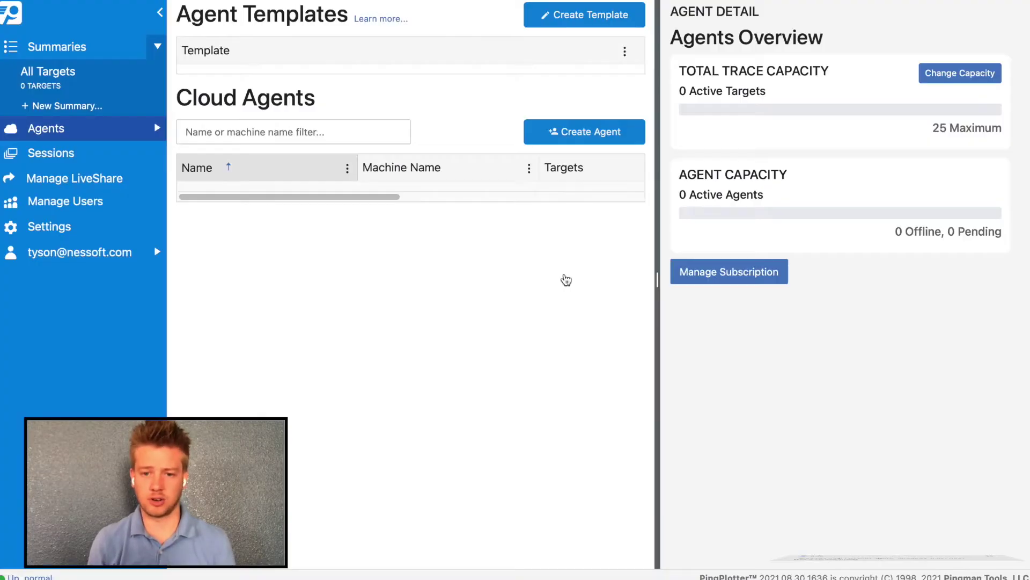
left_click(462, 82)
- Add voip.ms and 8.8.8.8 Google DNS as the template's preset targets at 2.5 seconds
left_click(708, 256)
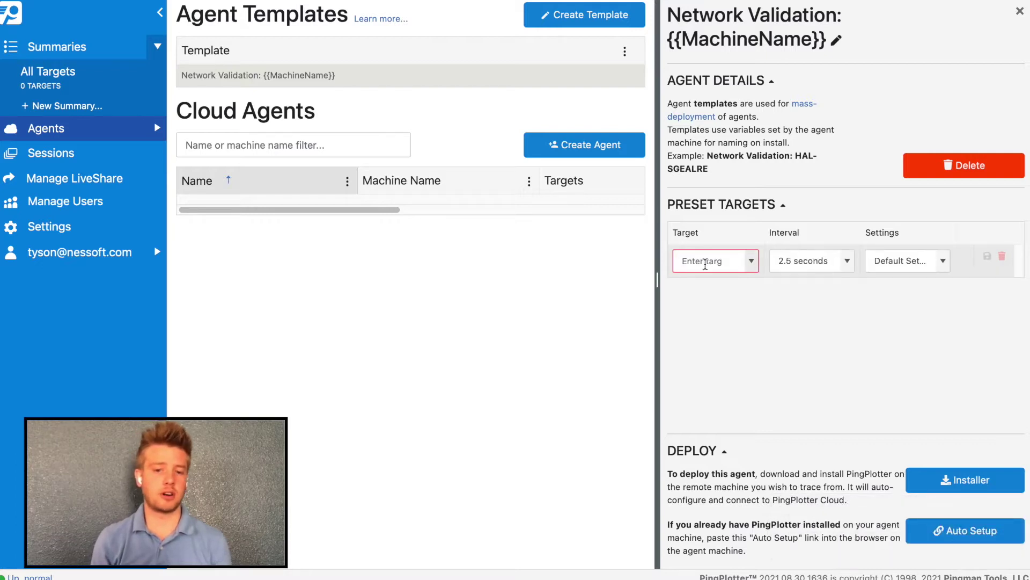
type("voip")
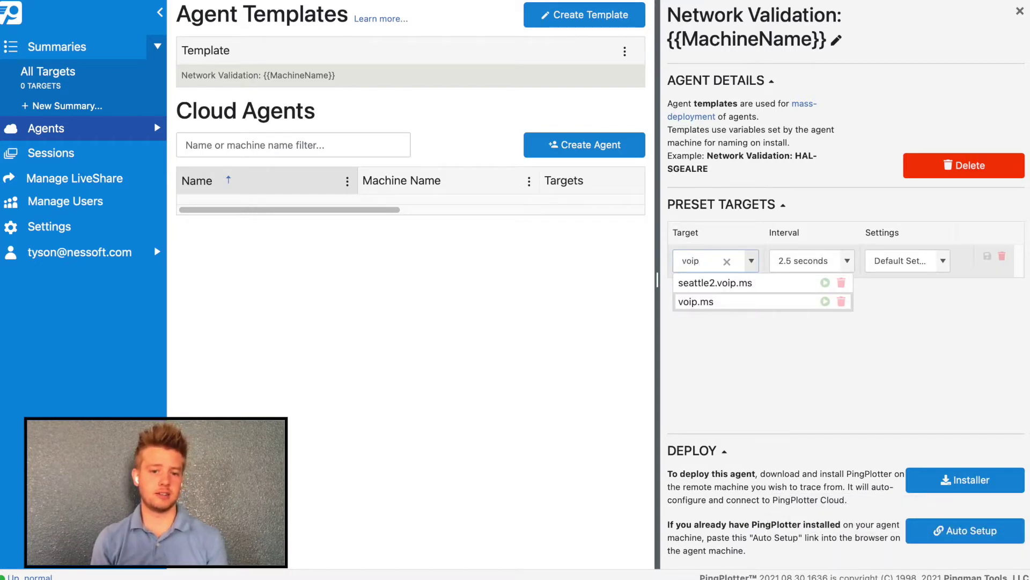
left_click(696, 301)
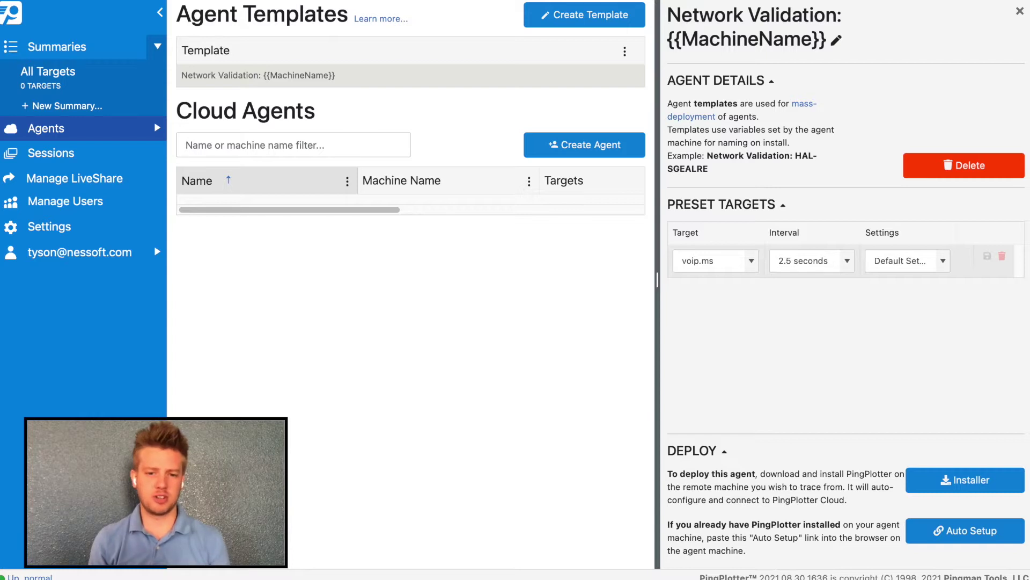
left_click(986, 257)
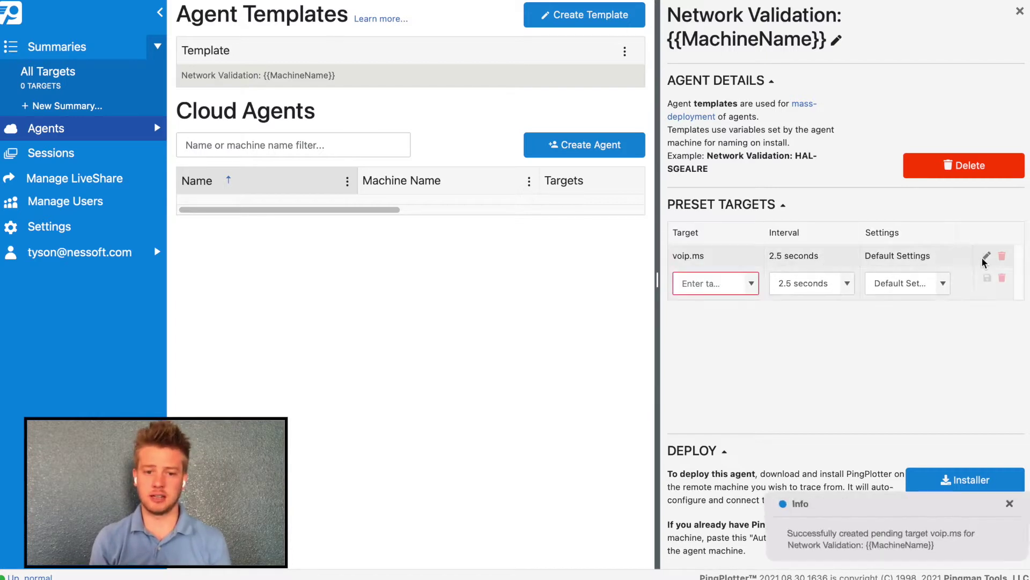
left_click(717, 283)
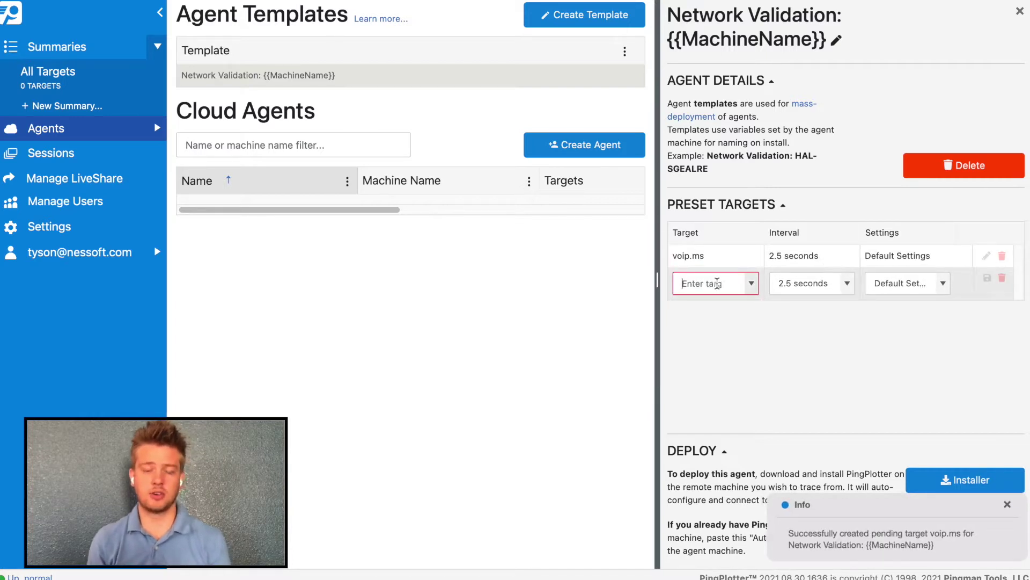
type("8.")
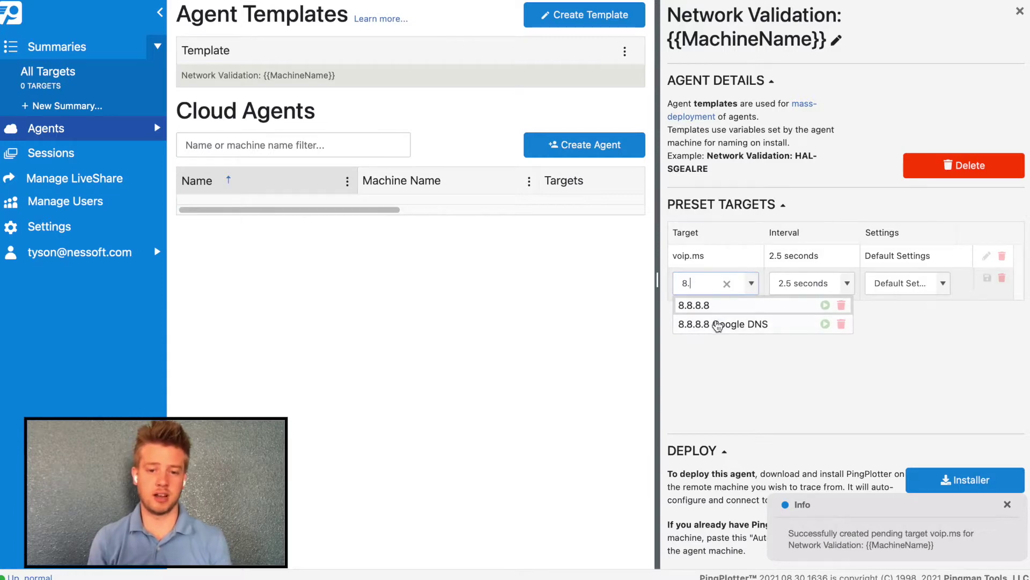
left_click(718, 324)
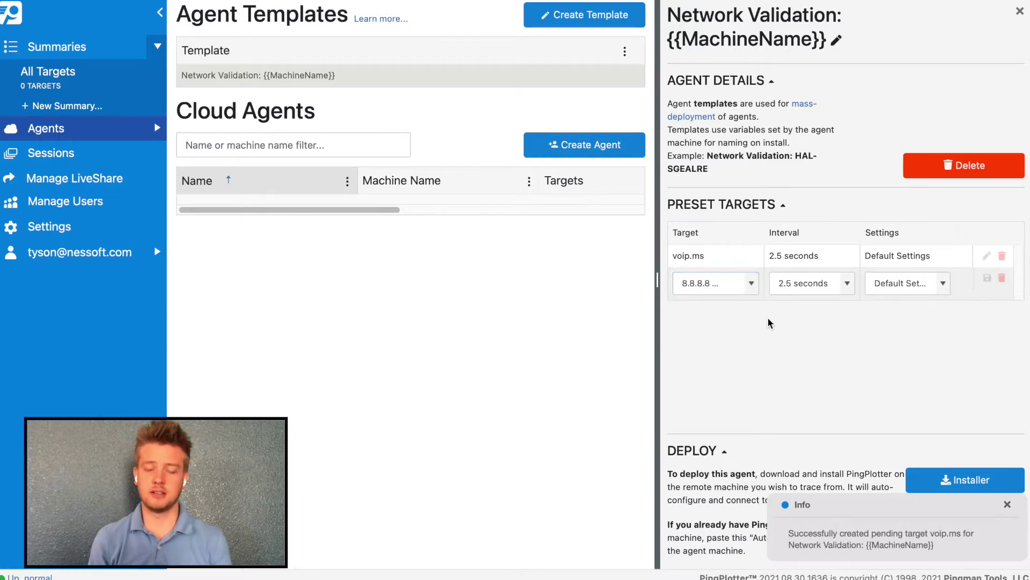
left_click(987, 280)
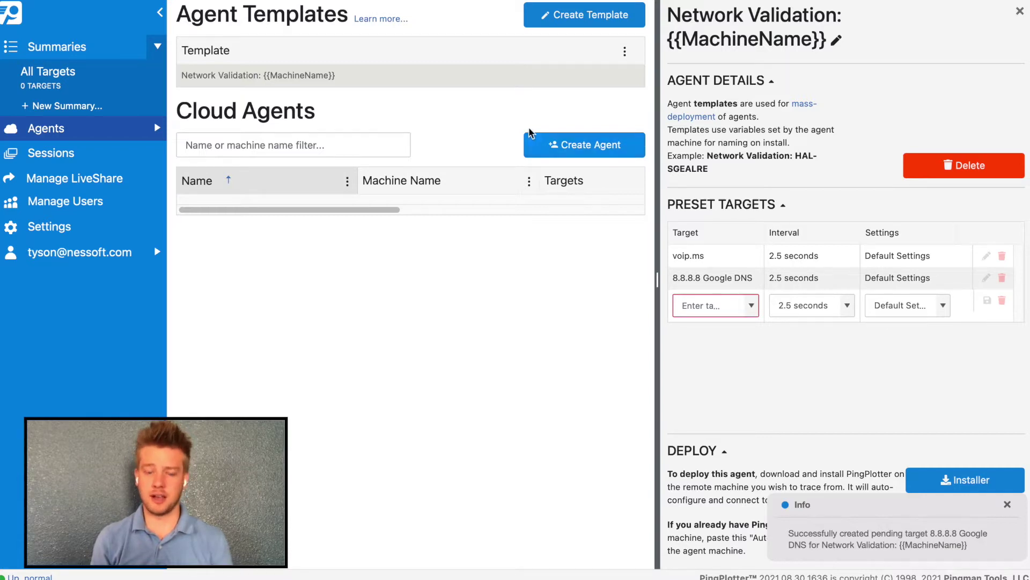
left_click(1007, 505)
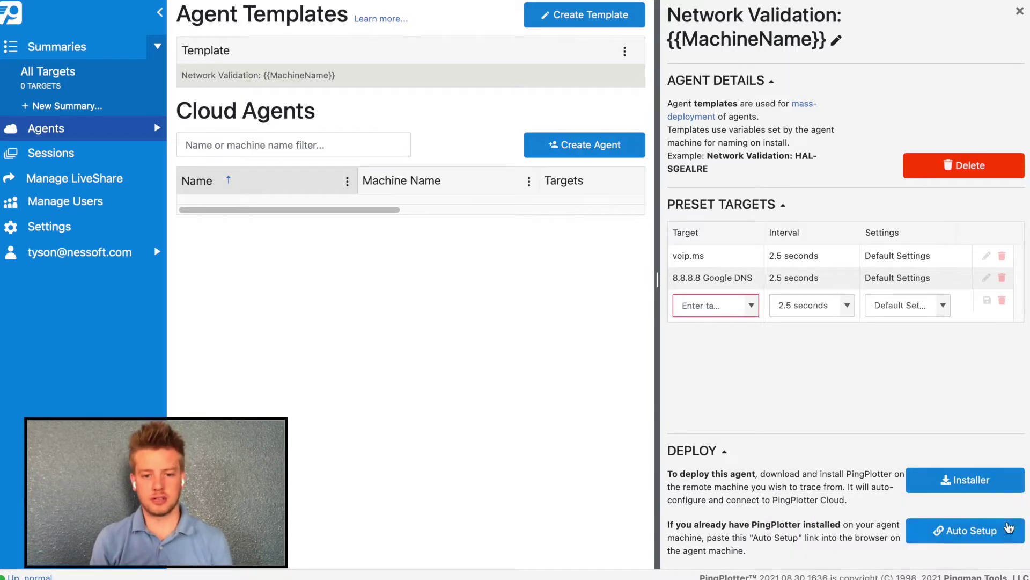
- Copy the template's auto setup link, then open the voip.ms trace from All Targets
left_click(1006, 531)
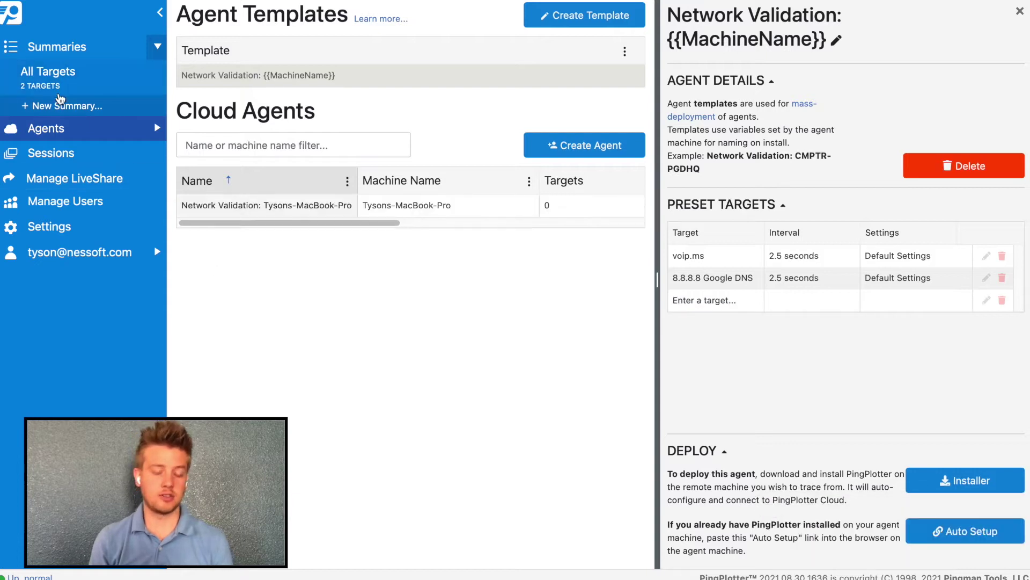
left_click(60, 95)
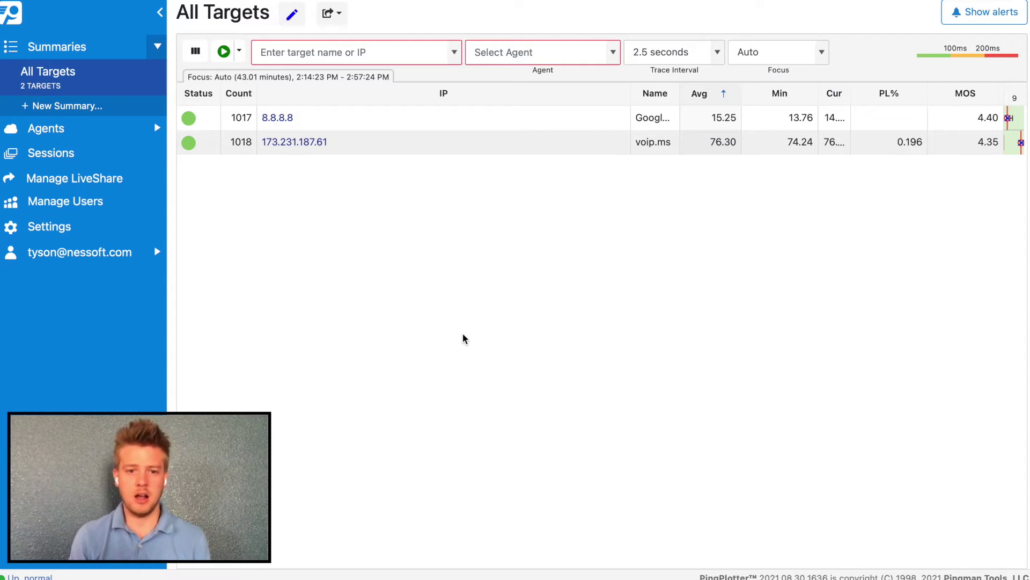
left_click(296, 143)
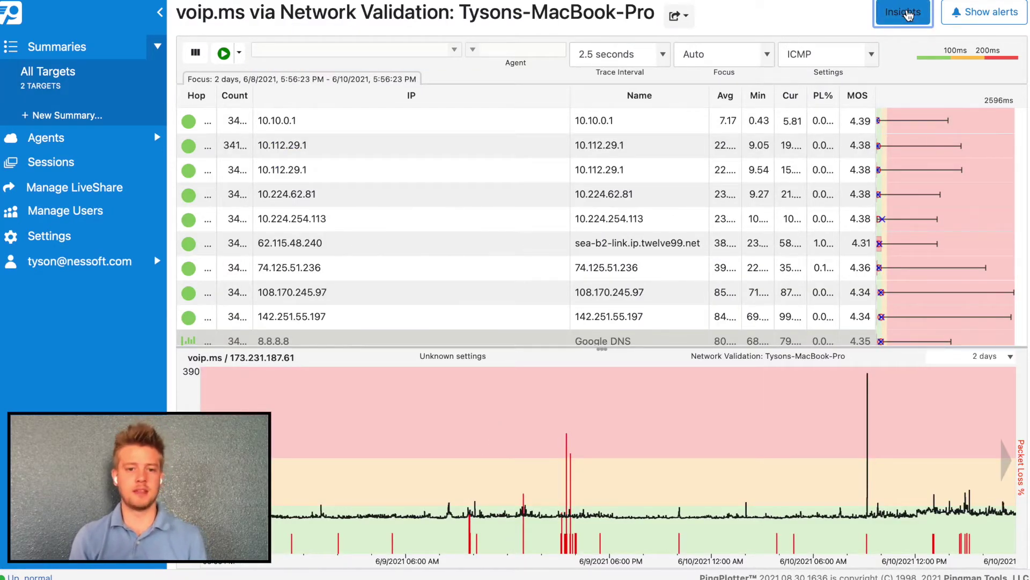
- Show Insights for the voip.ms trace over the last 48 hours
left_click(905, 13)
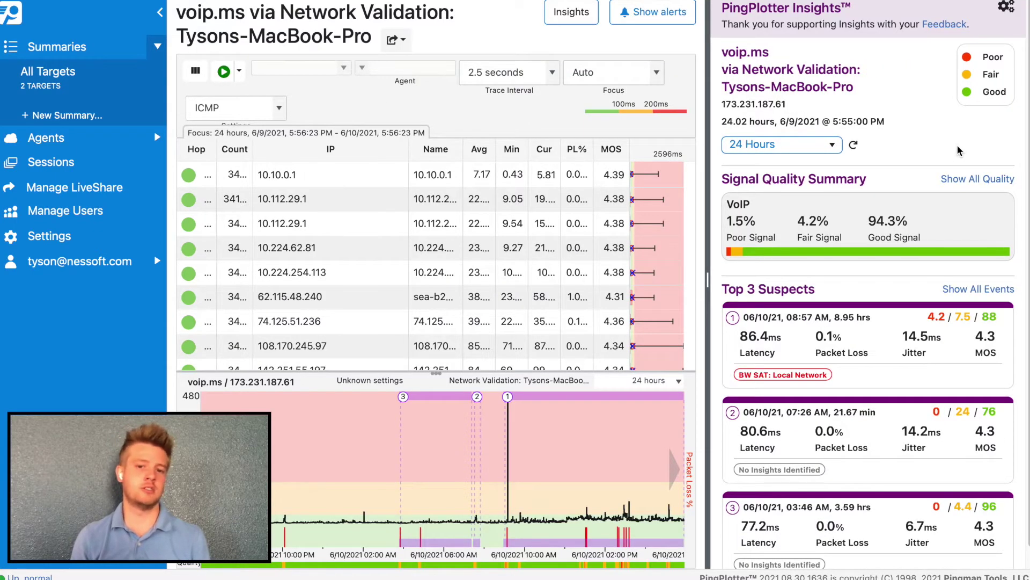
left_click(832, 146)
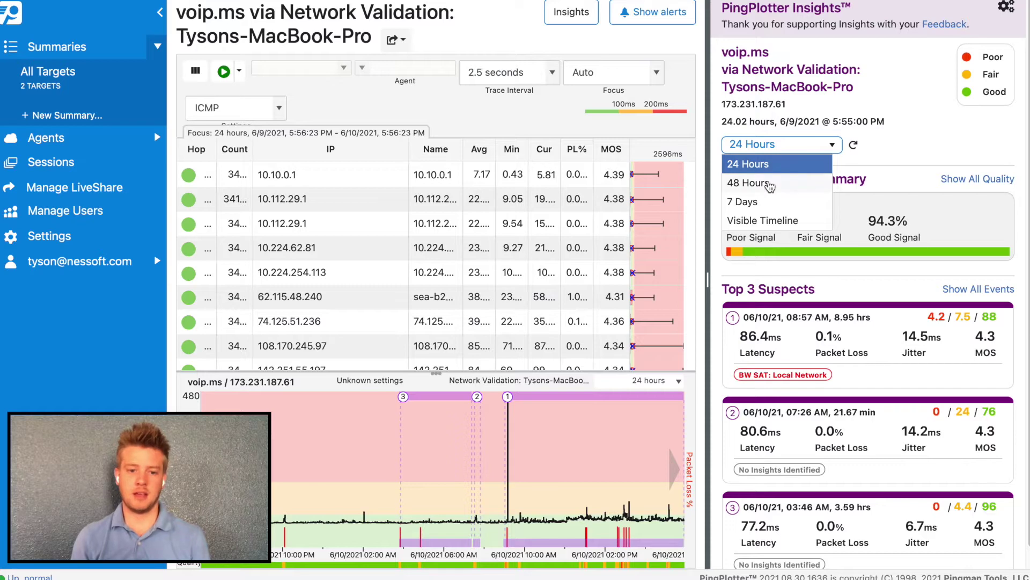
left_click(782, 182)
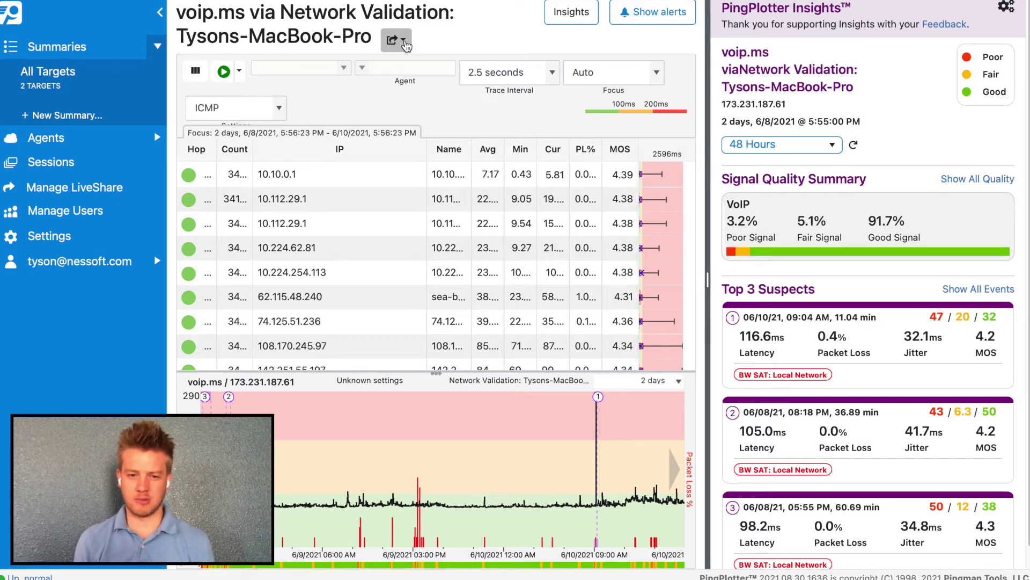
- Create a view-only LiveShare link for the 2-day voip.ms trace
left_click(405, 45)
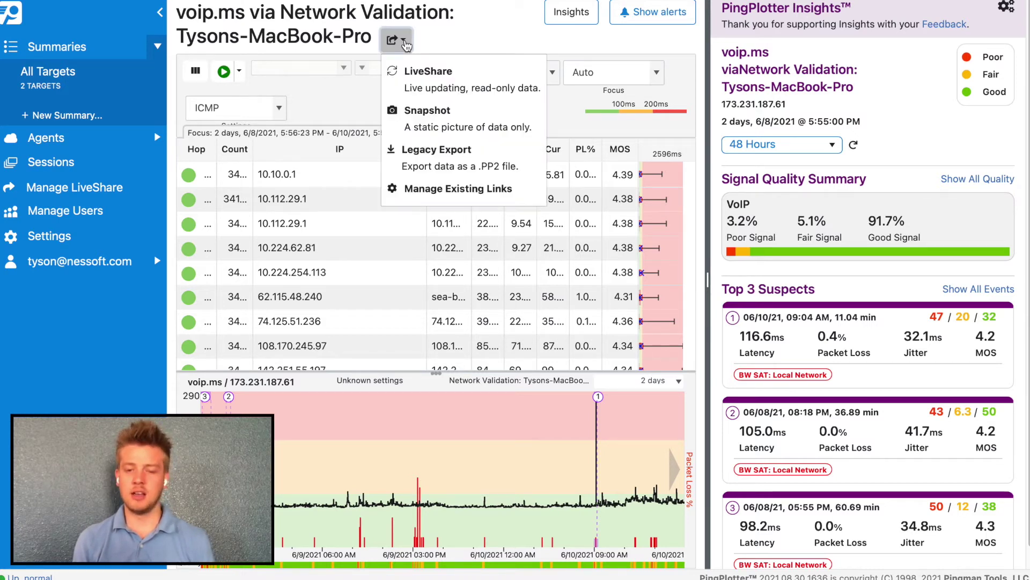
left_click(430, 74)
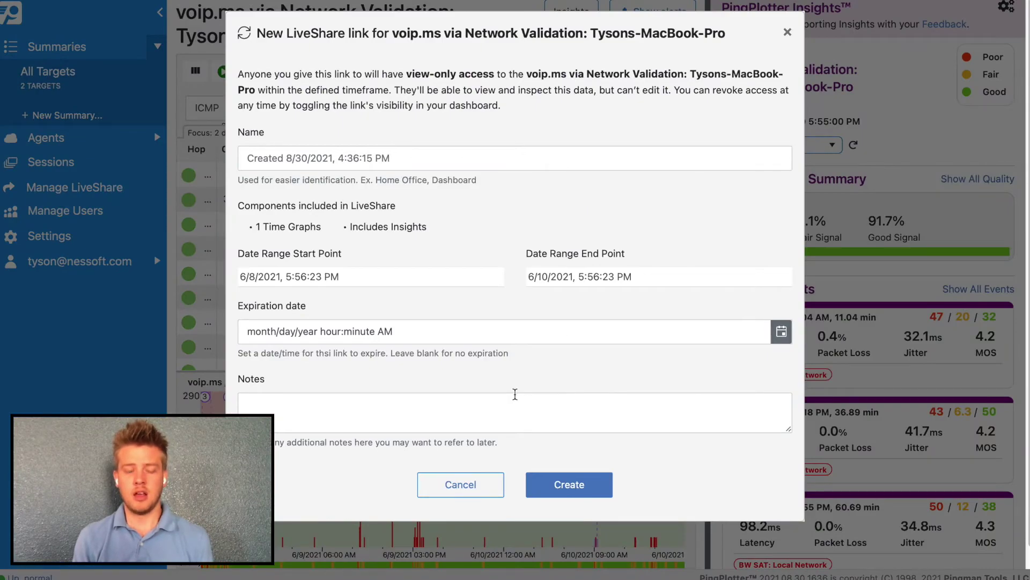
left_click(542, 486)
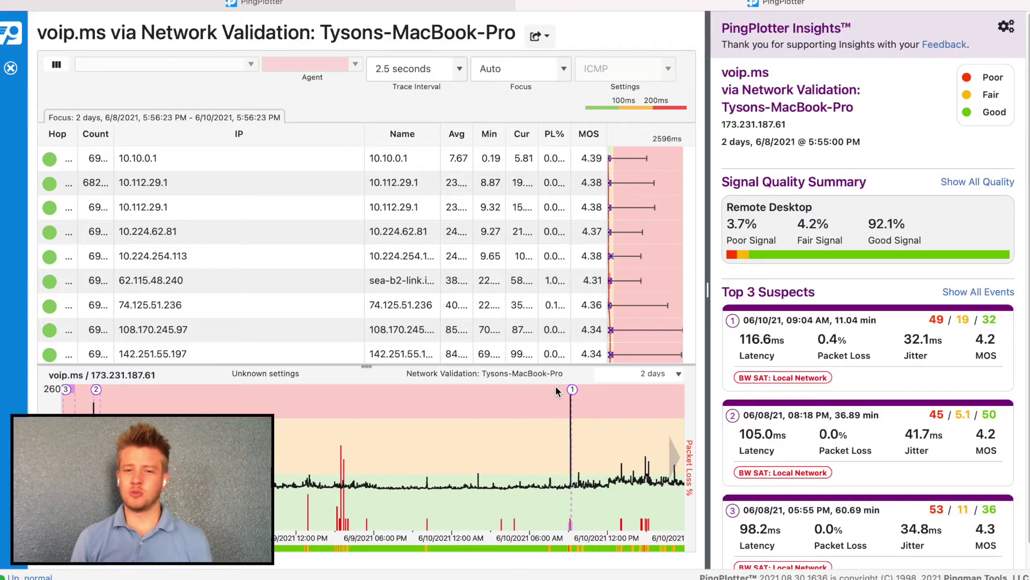
mouse_move(556, 391)
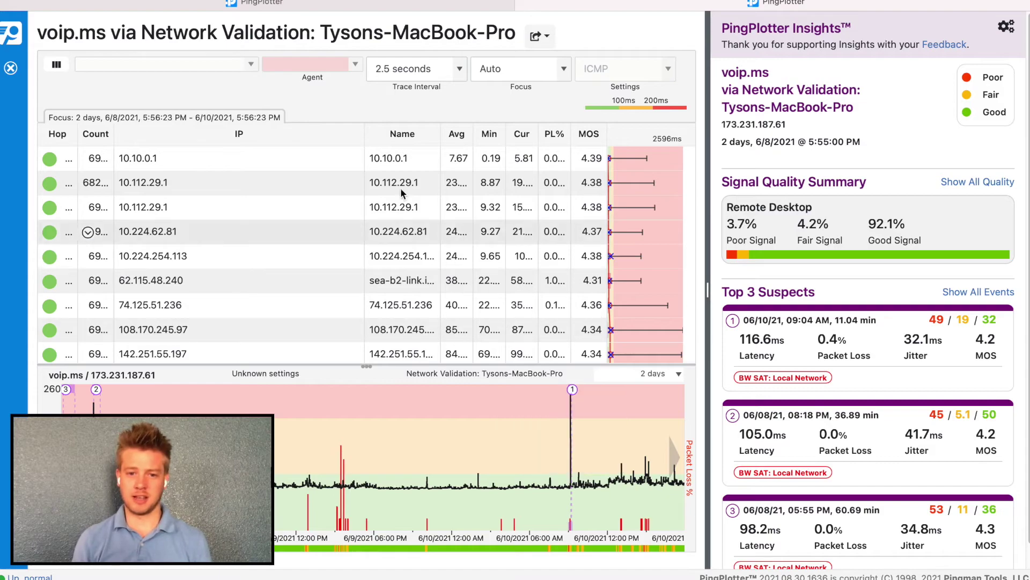